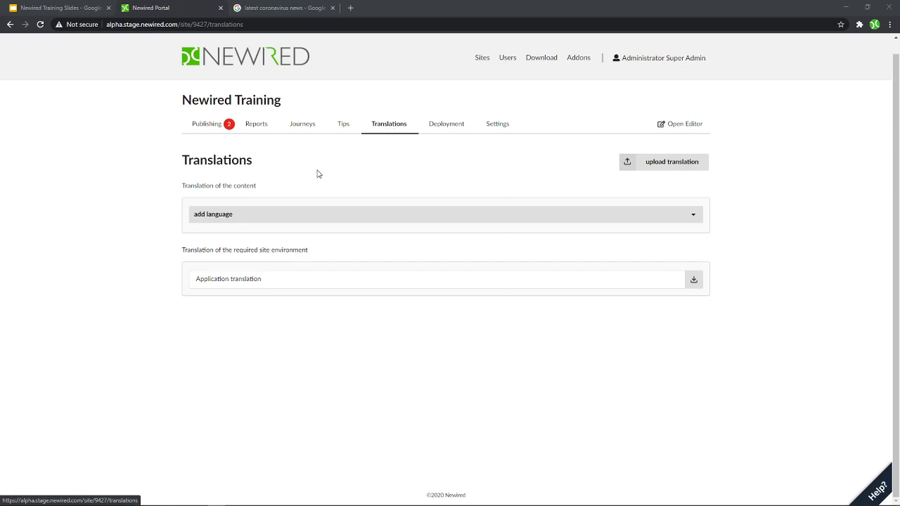
- Add IT italiano as a language for translating the content
left_click(280, 218)
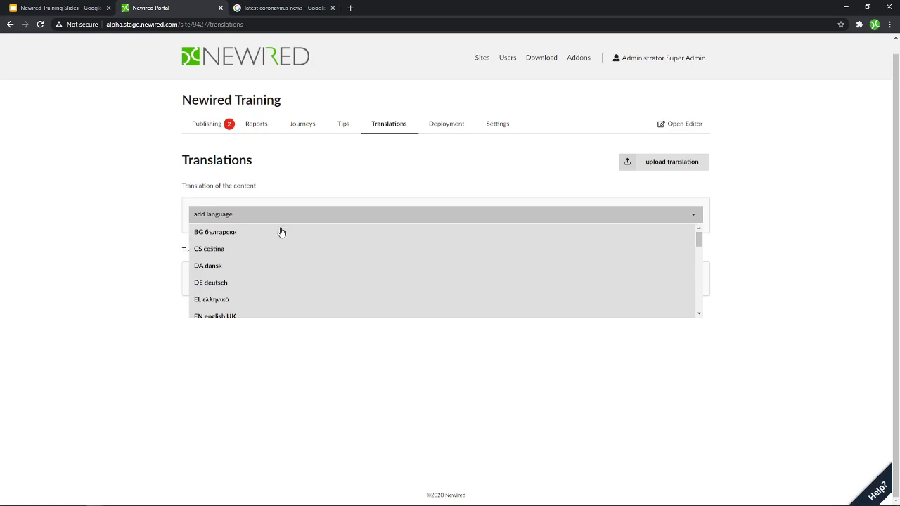
scroll(251, 273, "down", 1)
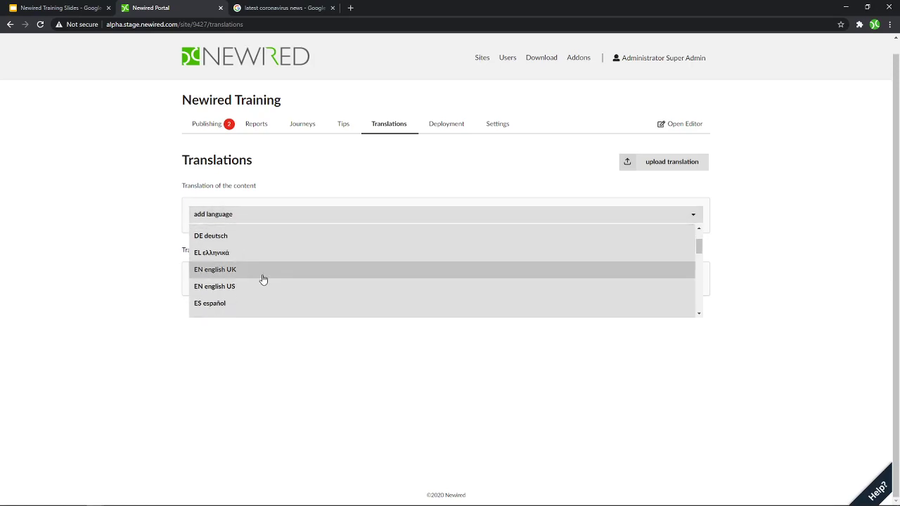
scroll(288, 298, "down", 2)
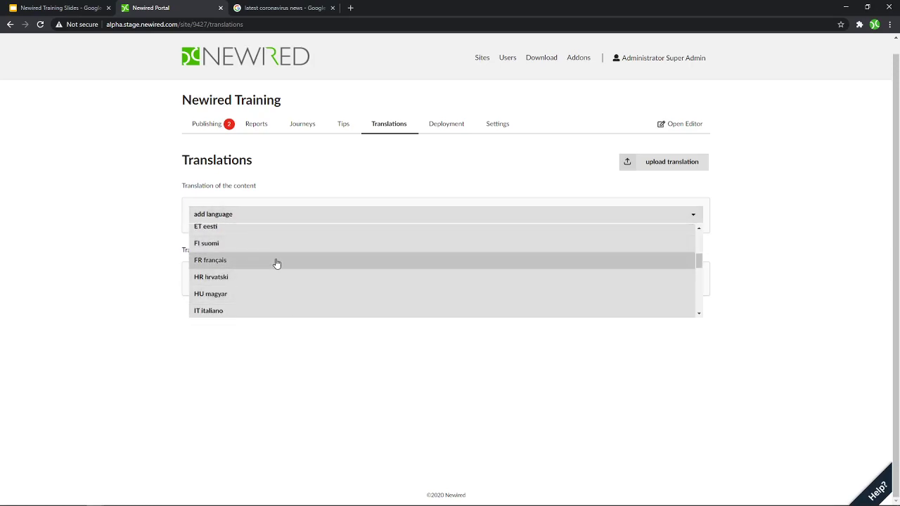
left_click(264, 310)
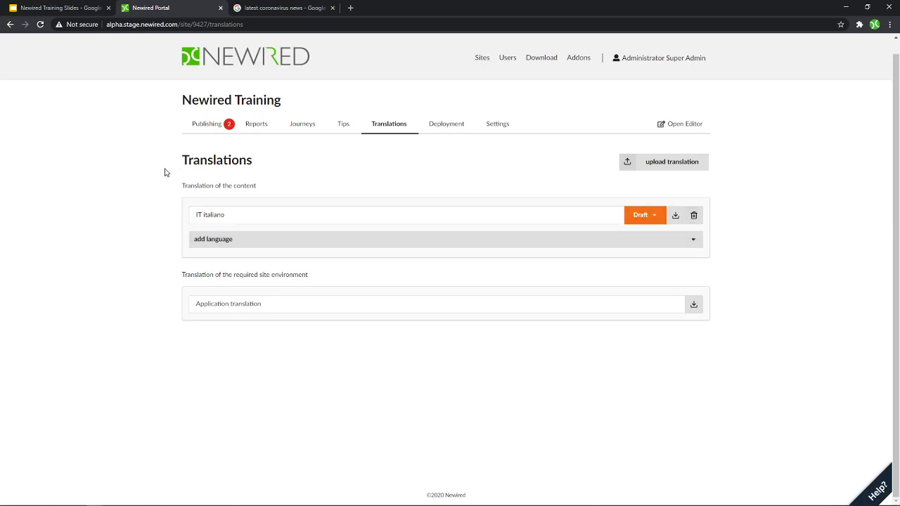
- Download the Italian content translation files and open the downloaded zip archive
left_click(676, 216)
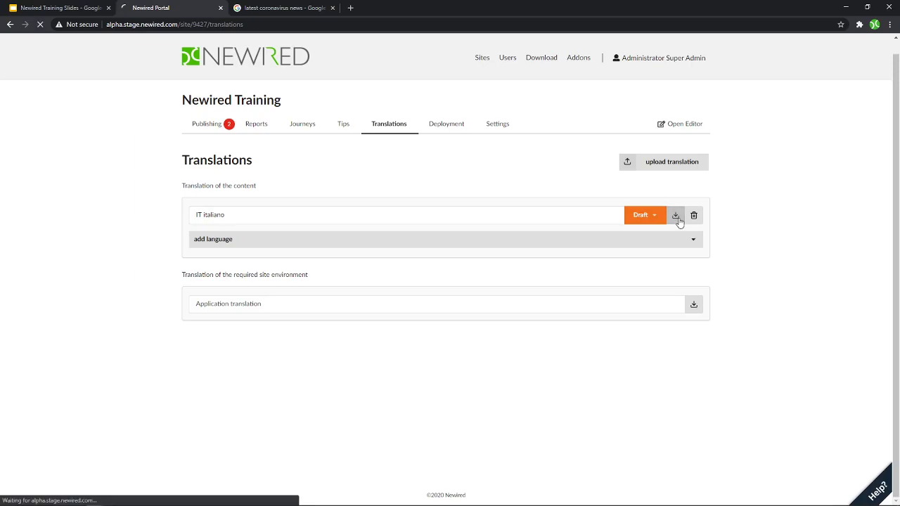
left_click(57, 493)
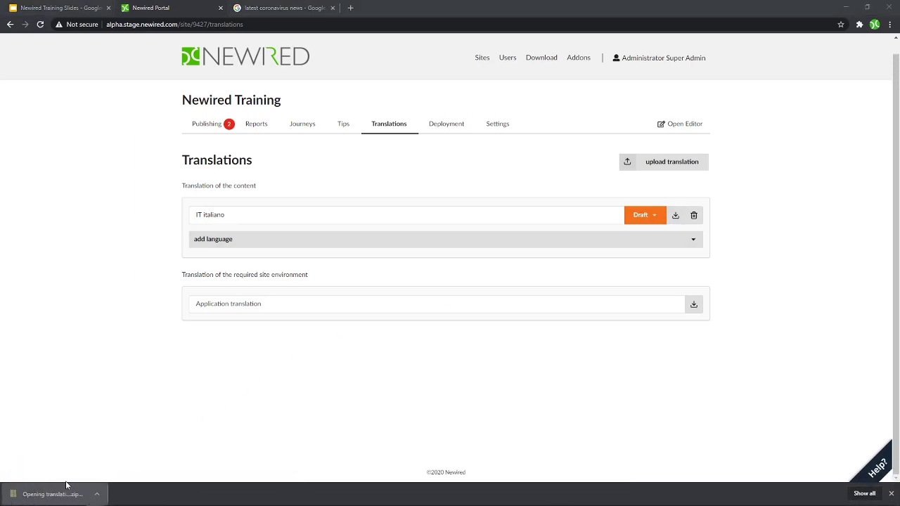
left_click_drag(0, 112, 352, 119)
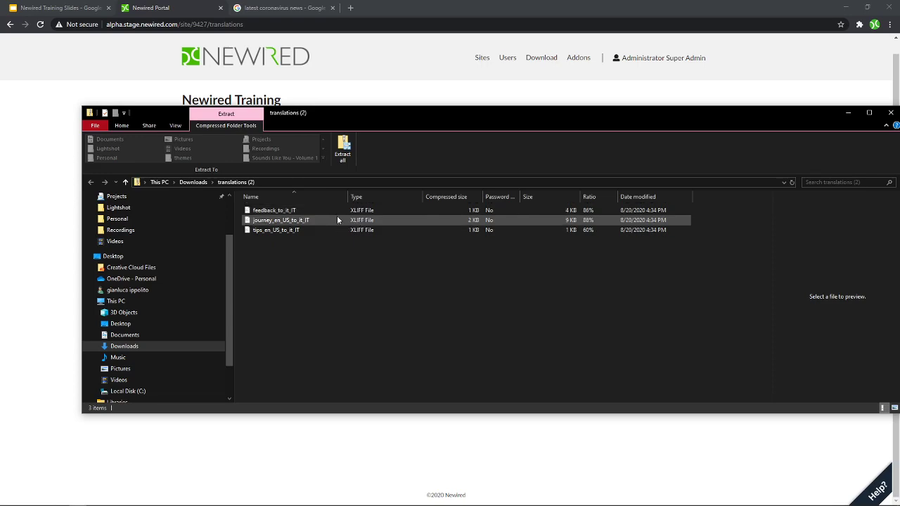
- Open journey_en_US_to_it_IT from the archive in Visual Studio Code and look through its source and target entries
left_click(306, 219)
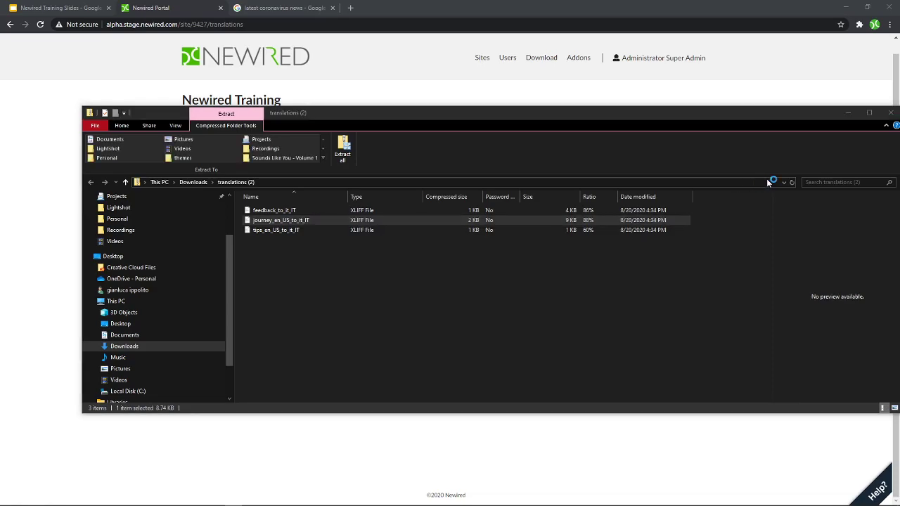
left_click_drag(899, 48, 371, 28)
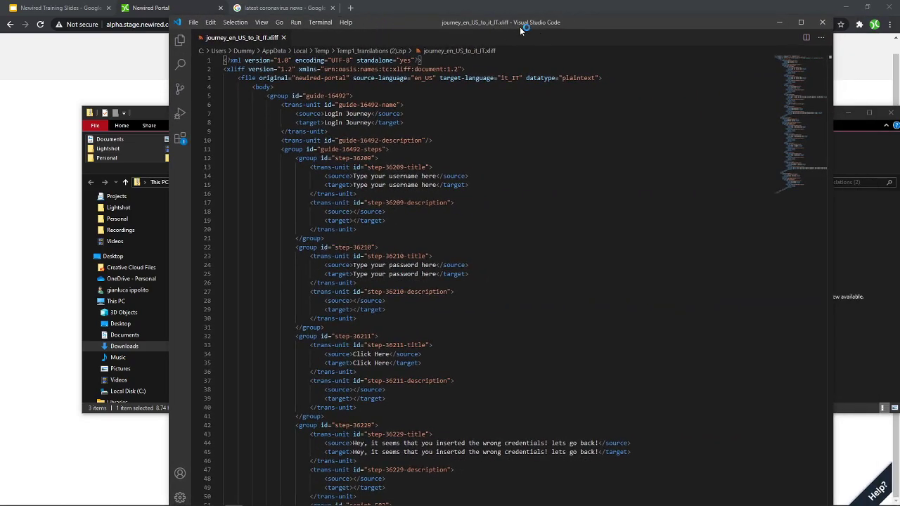
scroll(399, 173, "down", 2)
scroll(399, 173, "up", 2)
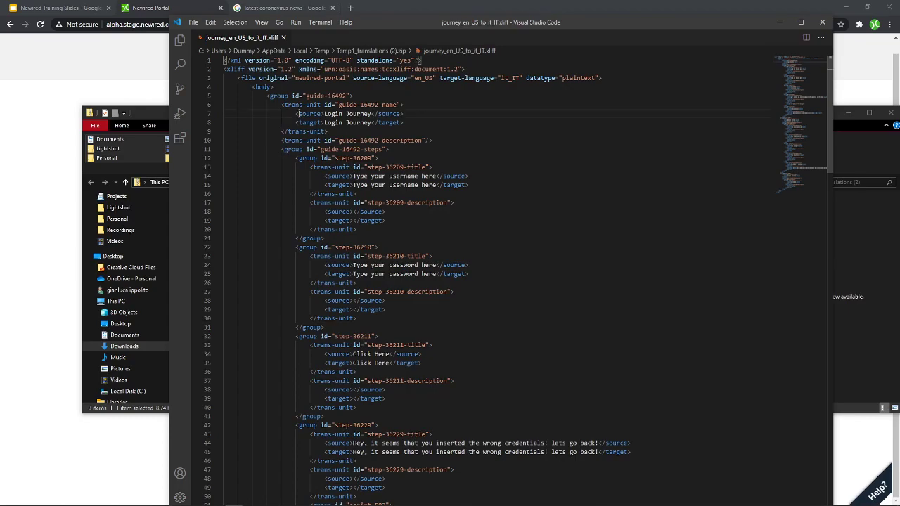
- Replace the target text of the "Login Journey" name with "Esegui accesso"
key("Down")
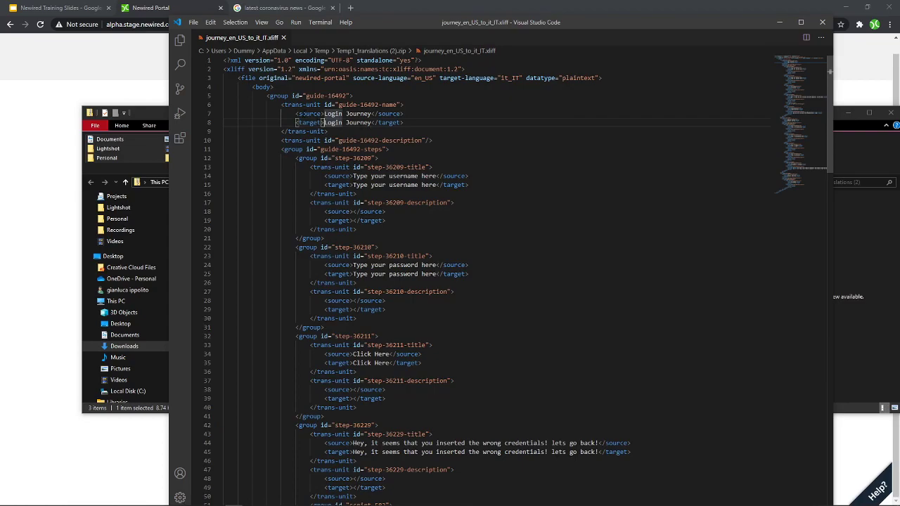
key("End")
left_click_drag(324, 122, 372, 123)
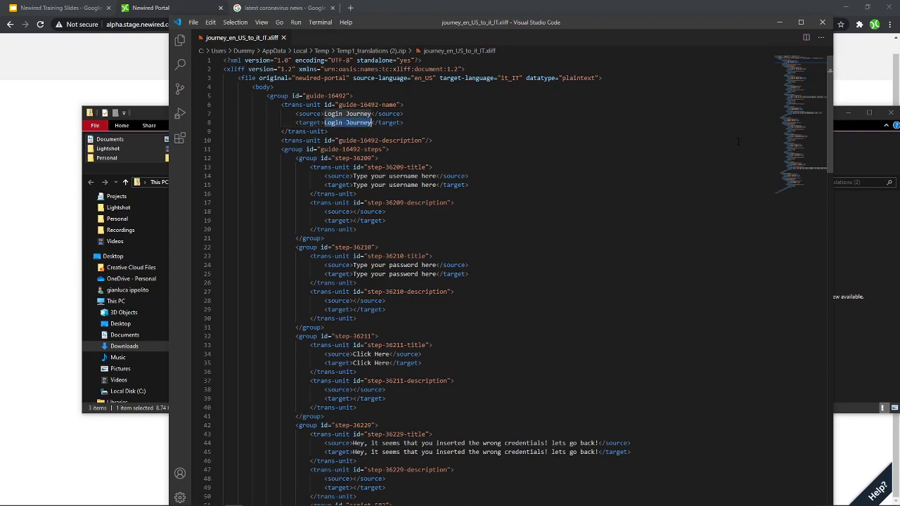
type("Ese")
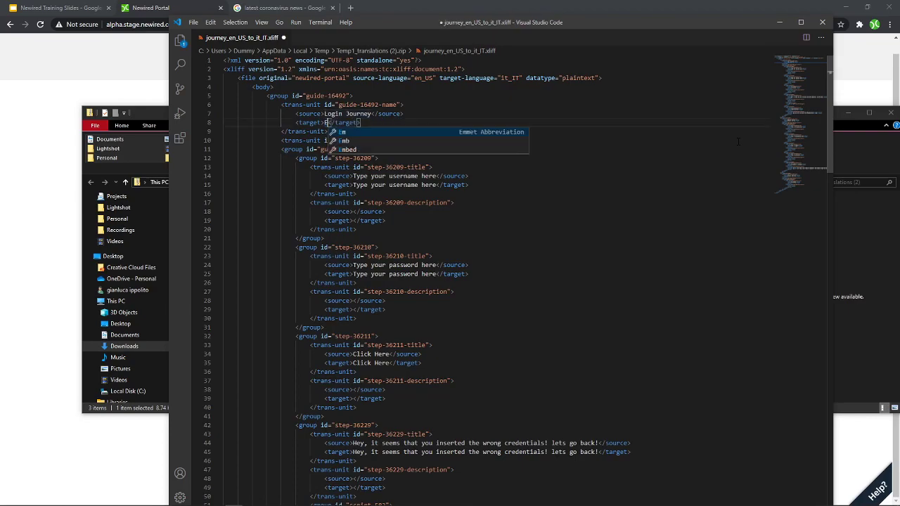
type("gui accesso")
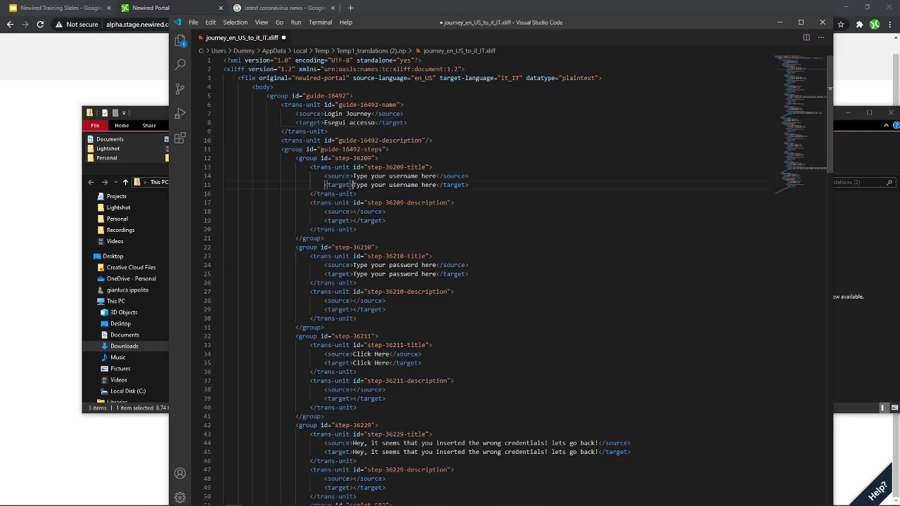
- Replace the target text for "Type your username here" with "inserisci username qui"
left_click(353, 184)
left_click_drag(353, 184, 437, 184)
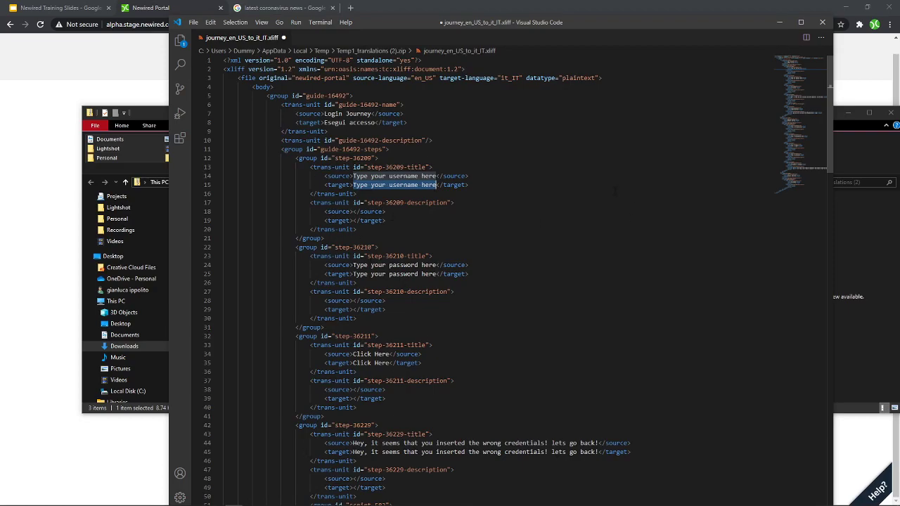
type("Inserisci u")
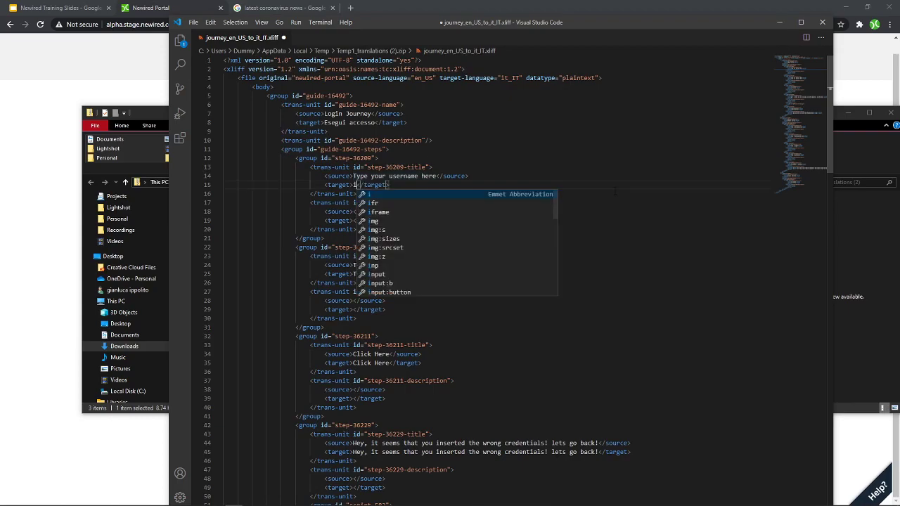
type("sername qui")
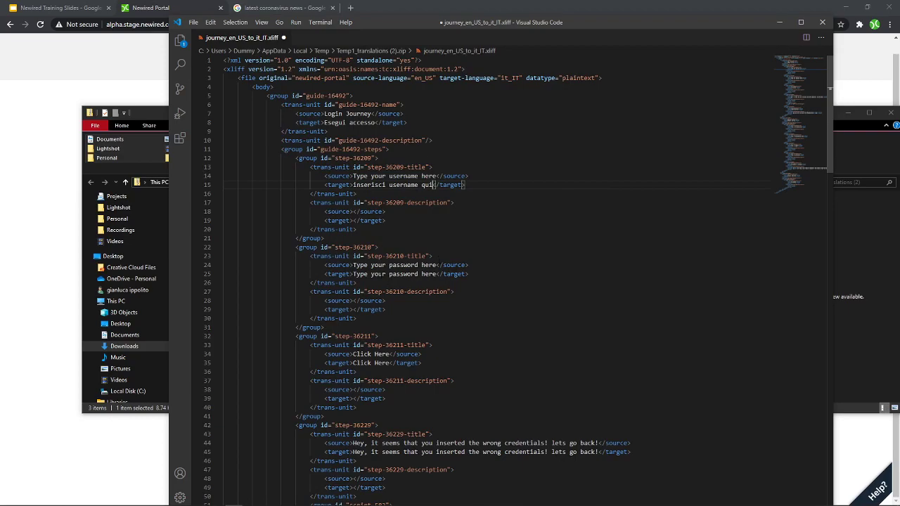
- Replace the target text for "Type your password here" with "inserisci password qui"
left_click_drag(353, 274, 437, 273)
type("iunseri")
key("BackSpace")
key("BackSpace")
key("BackSpace")
key("BackSpace")
key("BackSpace")
key("BackSpace")
key("BackSpace")
type("inserisci password qui")
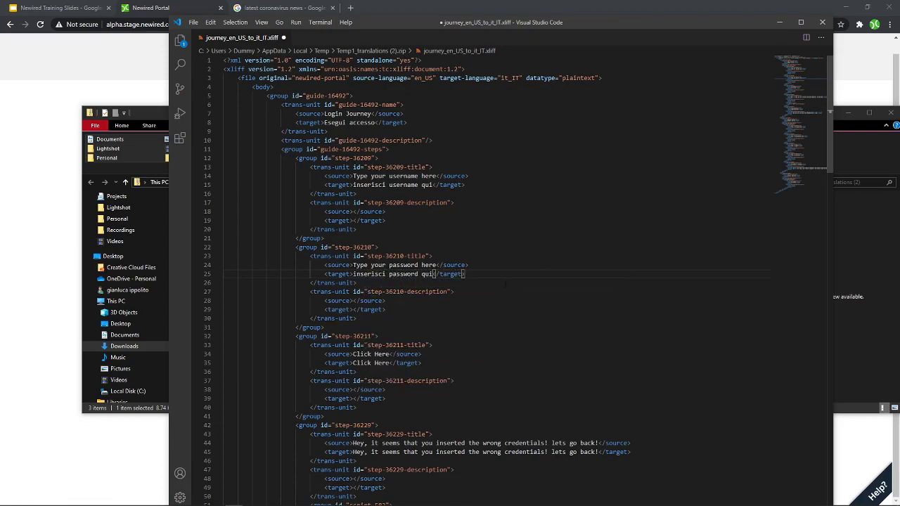
- Replace the target text for "Click Here" with "clicca qui"
left_click_drag(390, 363, 353, 363)
type("clicca q")
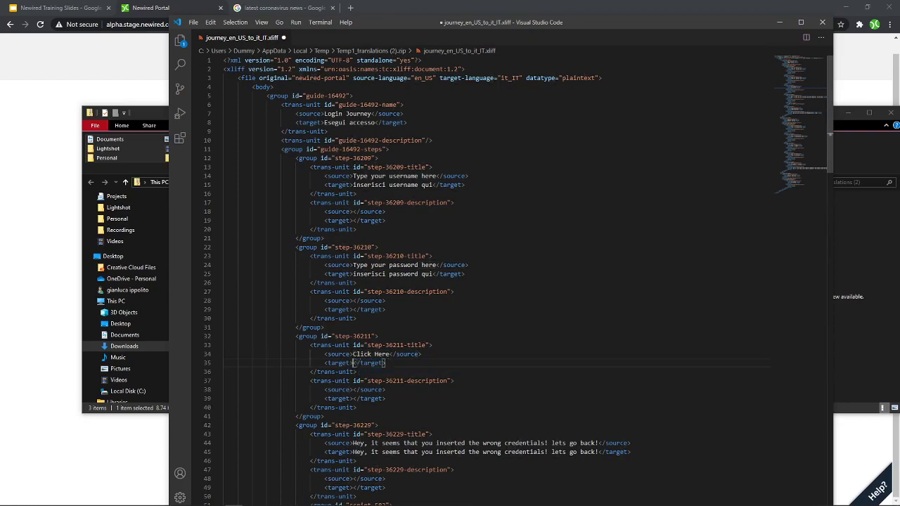
type("ui")
scroll(411, 369, "down", 6)
scroll(410, 370, "up", 6)
- Try to save the edited journey_en_US_to_it_IT file inside the temporary zip folder
key("ctrl+s")
left_click(776, 493)
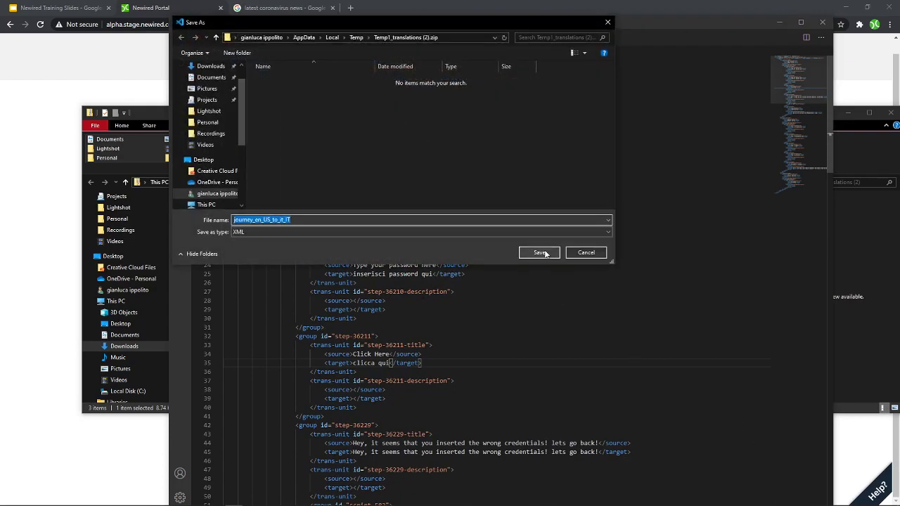
left_click(540, 253)
left_click(486, 260)
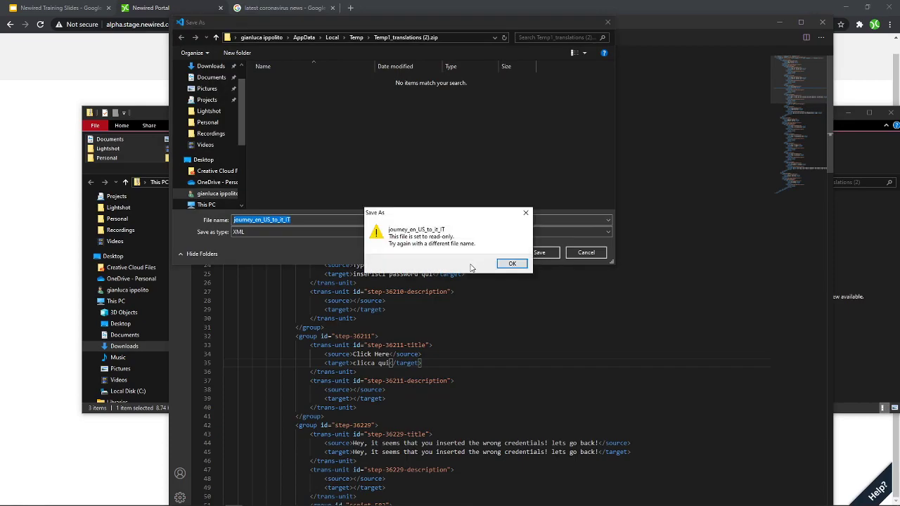
left_click(506, 263)
left_click(573, 254)
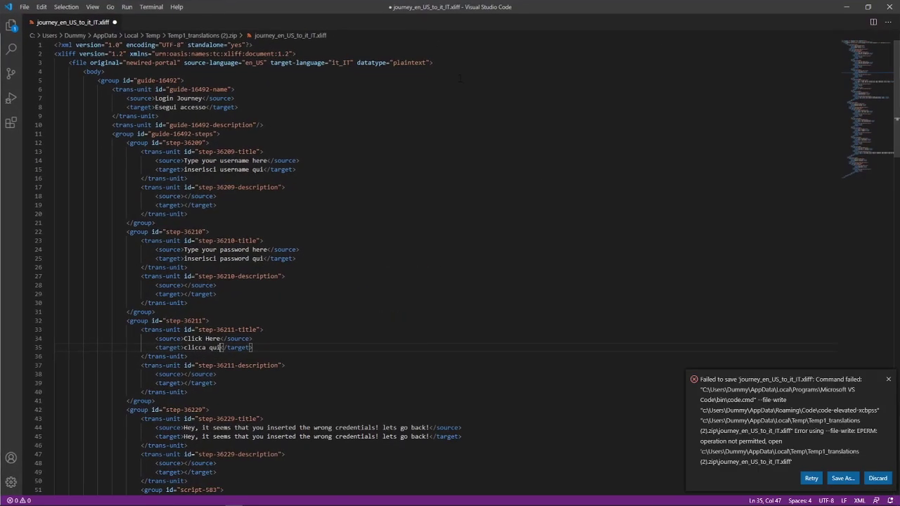
- Save the translated file to the Desktop as journey_en_US_to_it_IT, and close the editor and the archive window
left_click(839, 481)
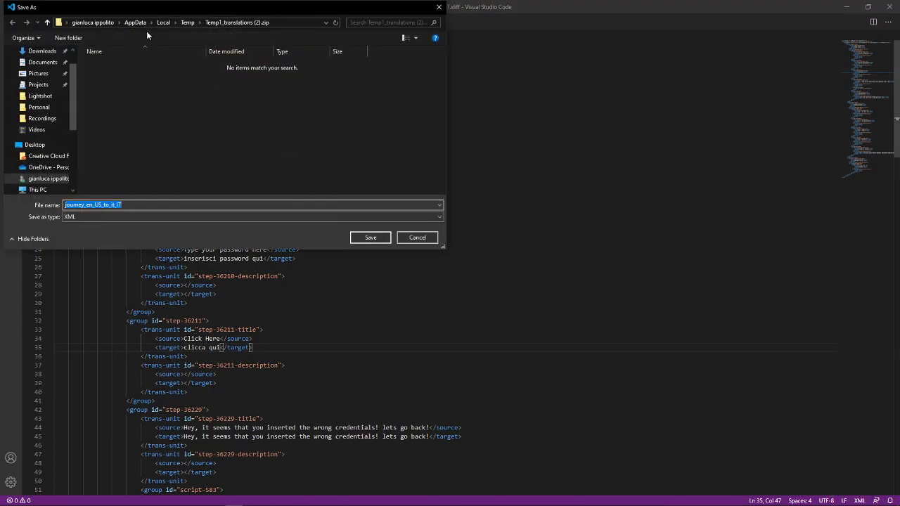
scroll(39, 70, "up", 1)
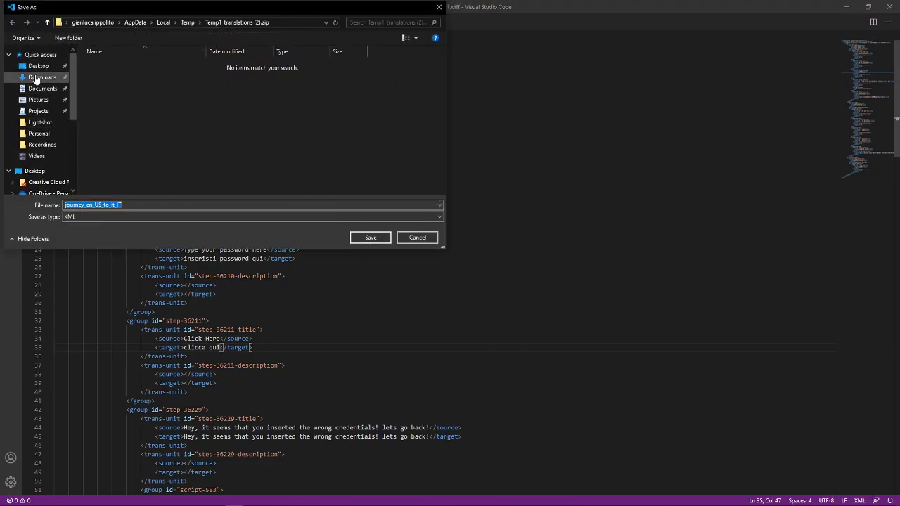
left_click(39, 66)
left_click(367, 239)
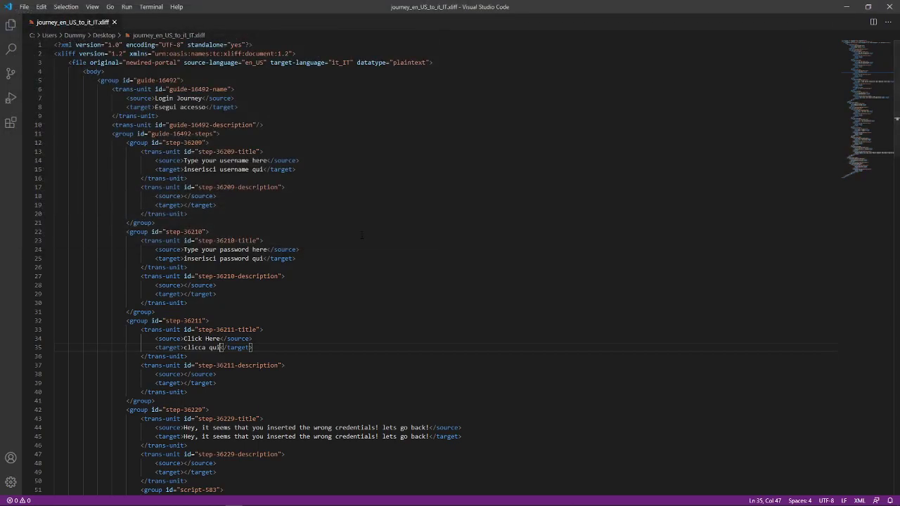
left_click(890, 7)
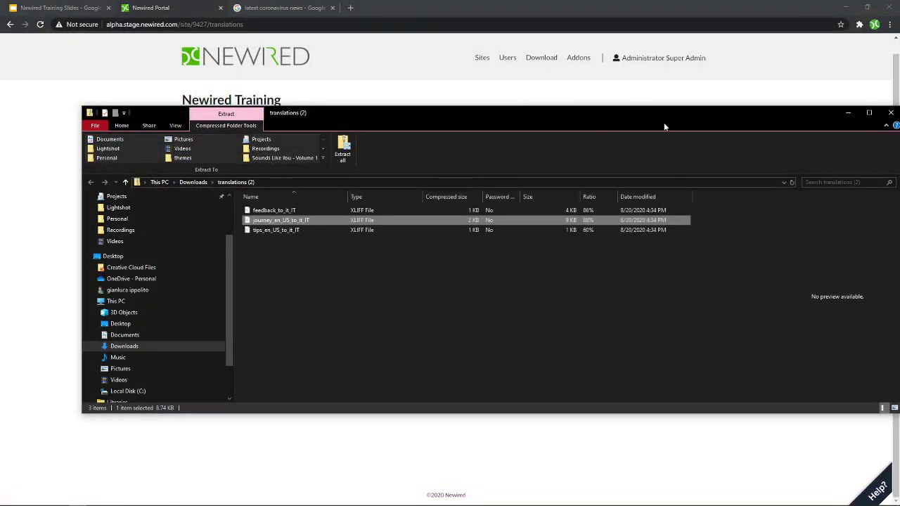
left_click(891, 113)
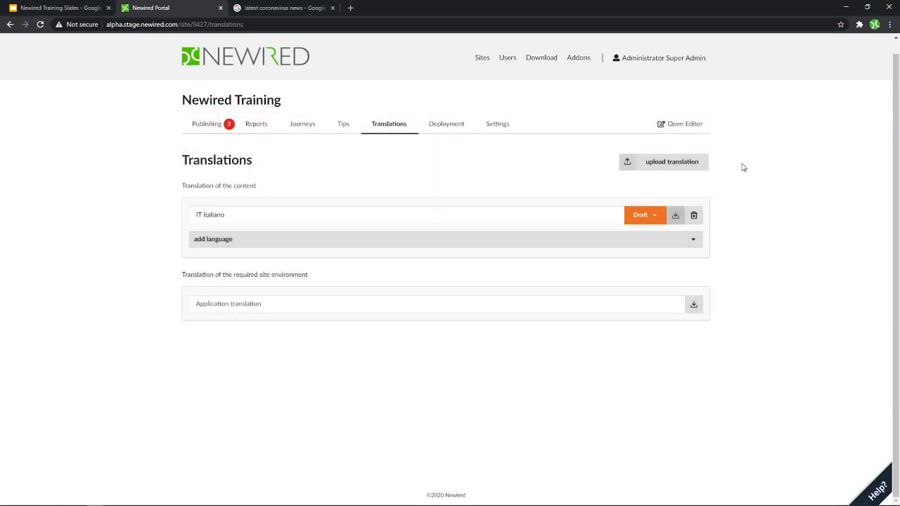
- Upload journey_en_US_to_it_IT from the Desktop as a translation and complete its import
left_click(676, 174)
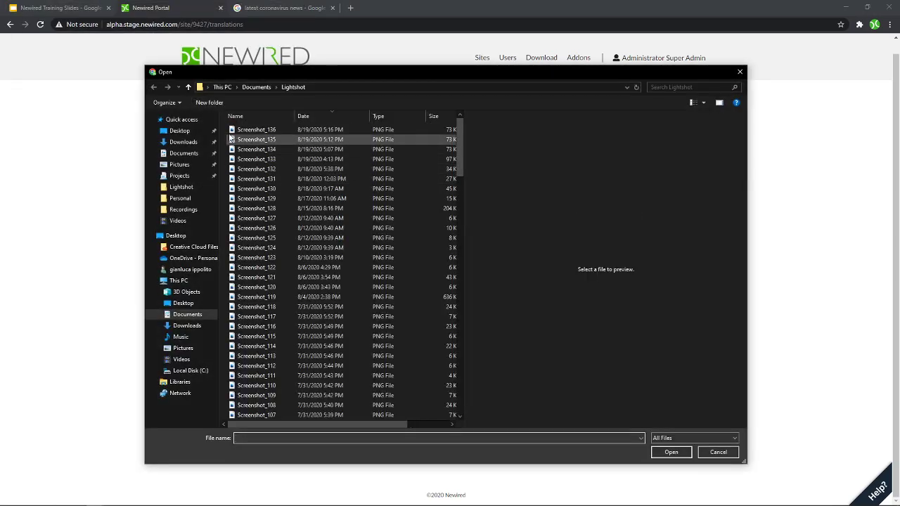
left_click(180, 131)
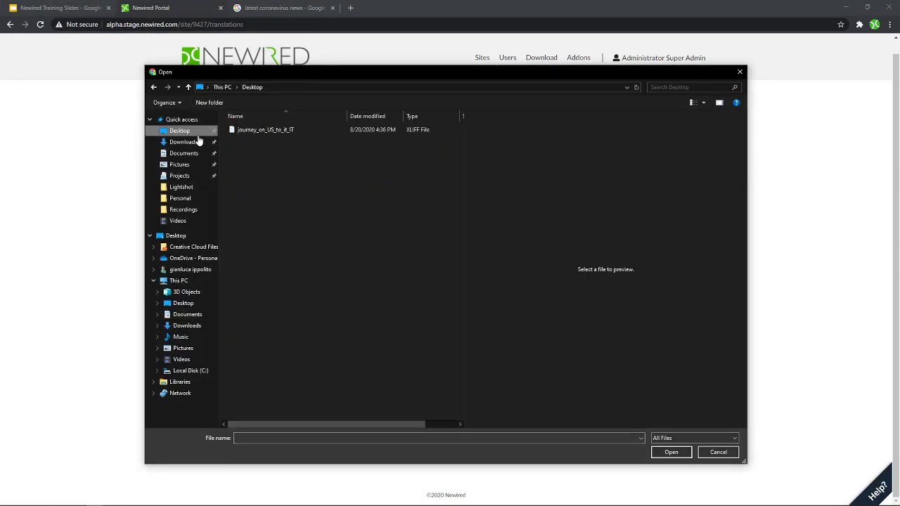
left_click(261, 132)
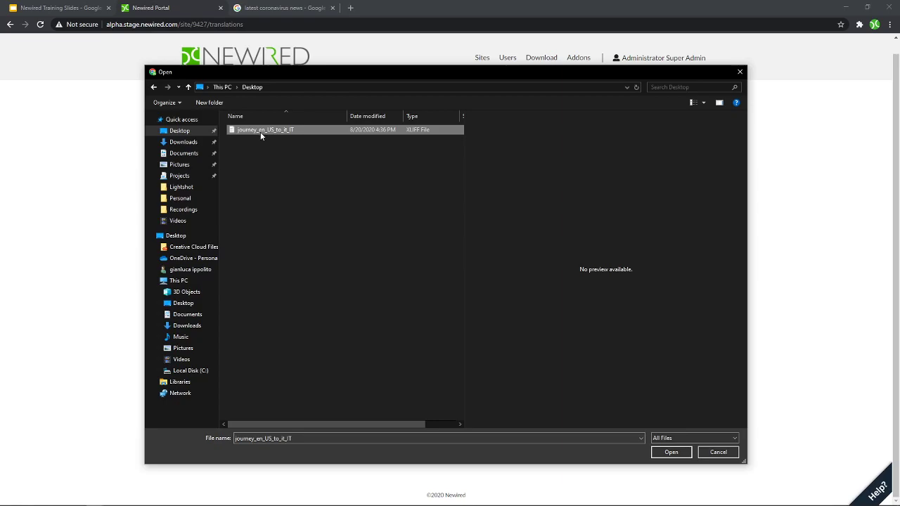
left_click(681, 454)
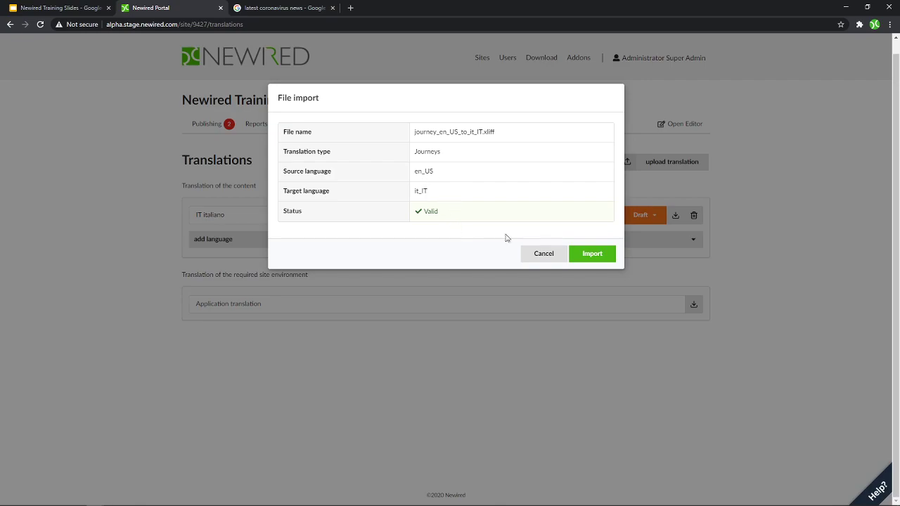
left_click(605, 256)
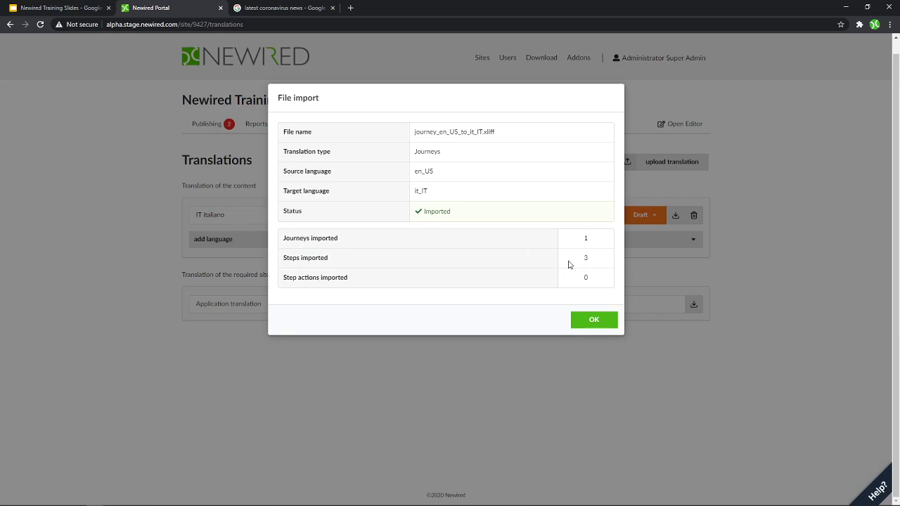
left_click(612, 325)
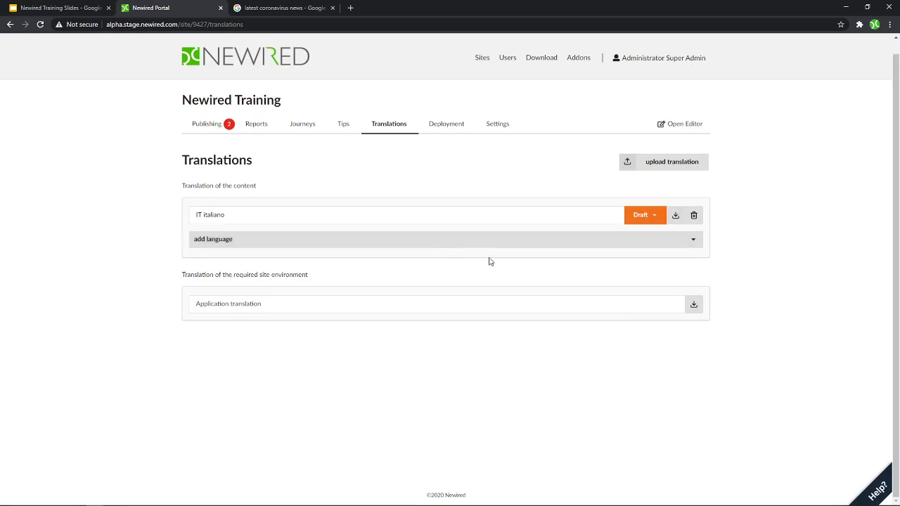
- Set the status of the IT italiano translation to Active
left_click(636, 217)
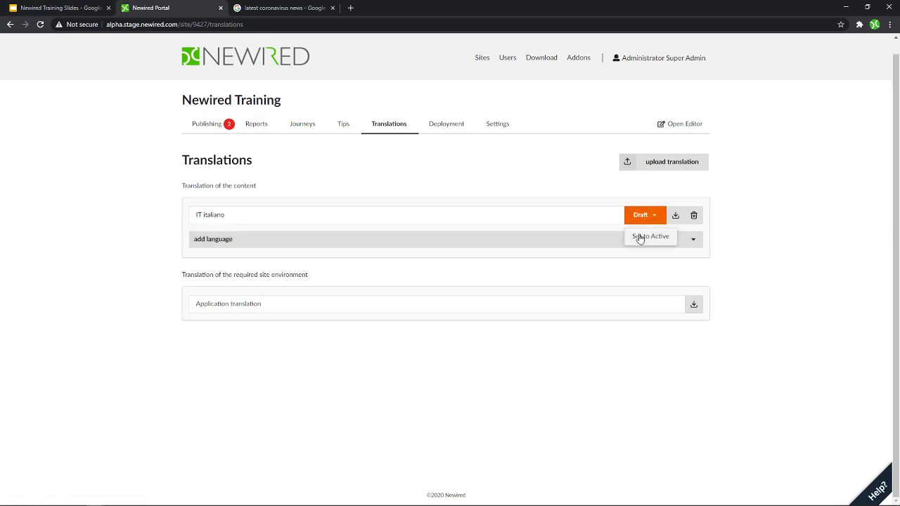
left_click(643, 239)
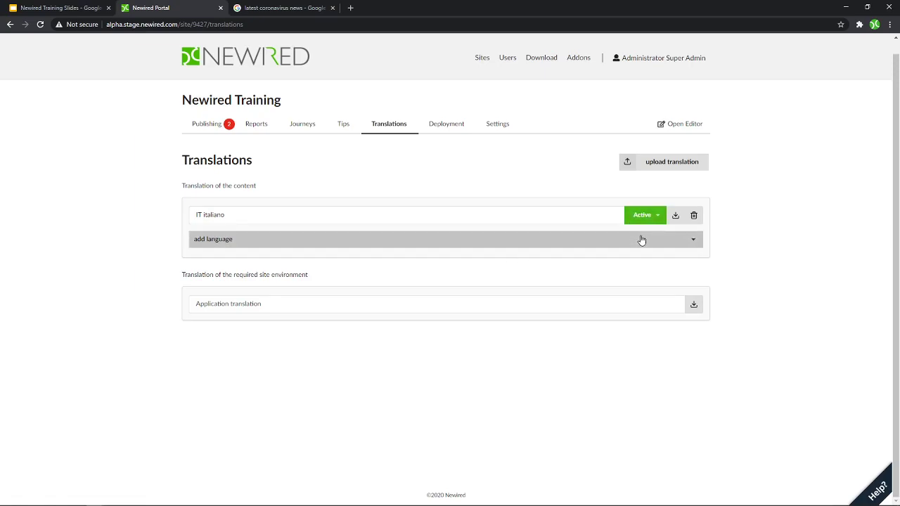
- Submit the pending changes of the Newired Training site as a new version and publish it as live
left_click(203, 126)
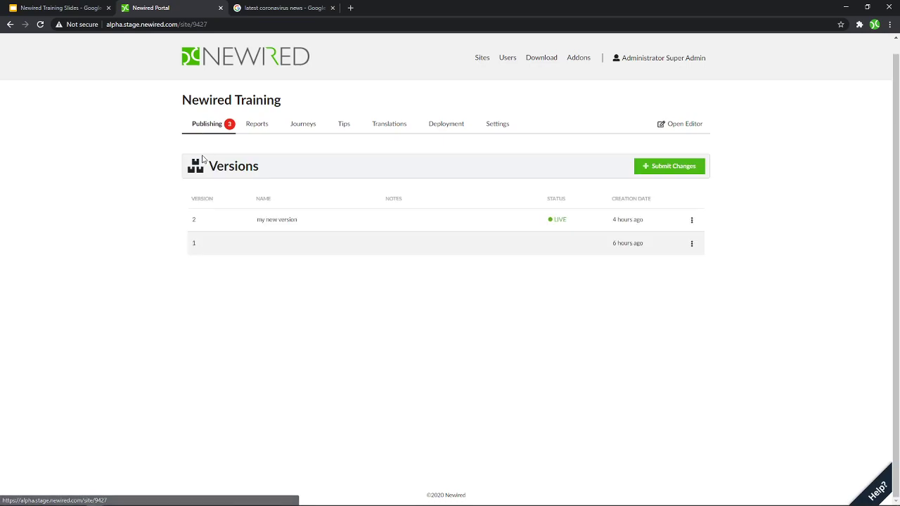
left_click(640, 167)
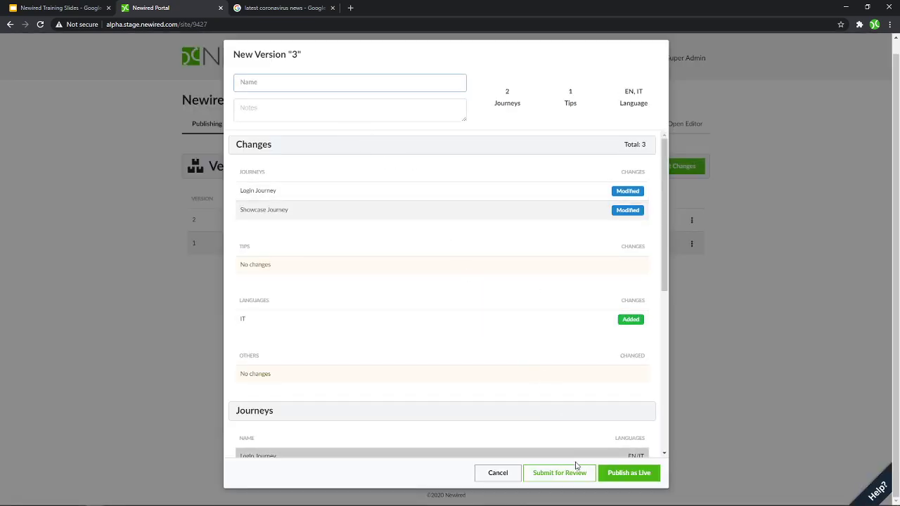
left_click(631, 481)
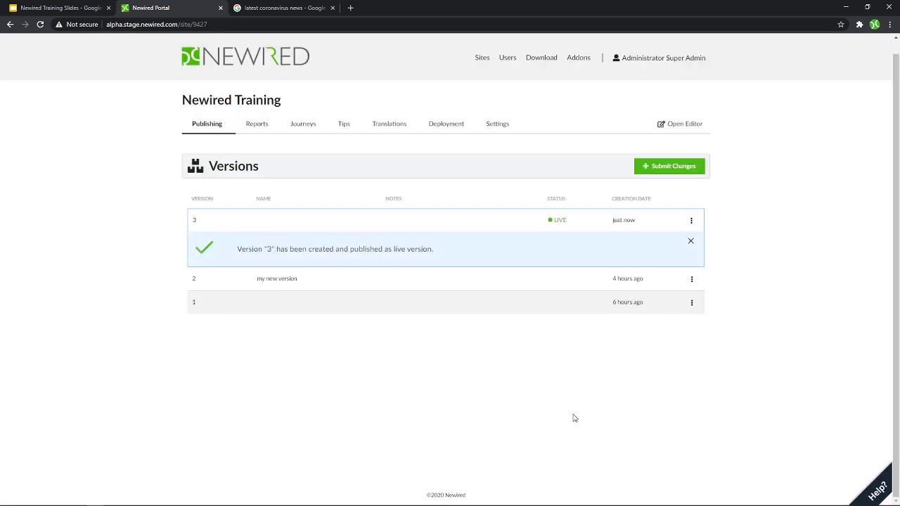
- Review the details of version 3, including its language changes and journey languages, and close them without saving
left_click(692, 221)
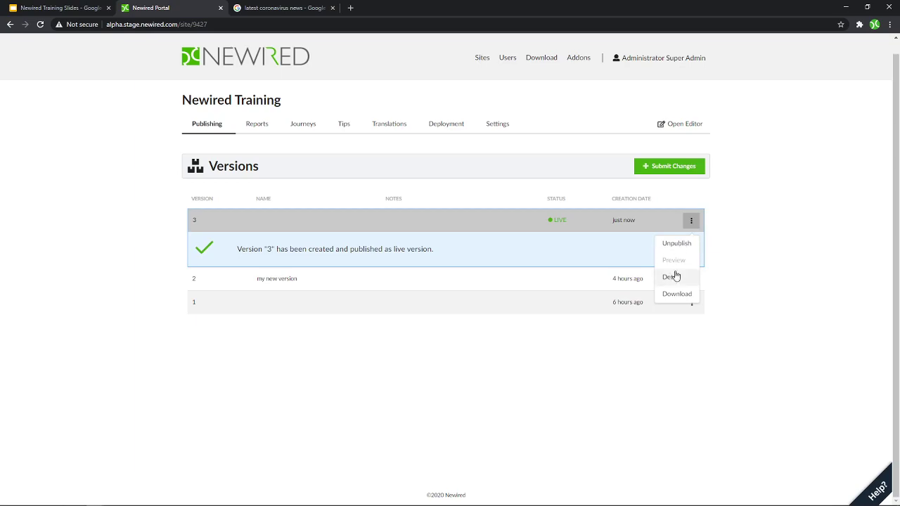
left_click(675, 280)
scroll(323, 280, "down", 2)
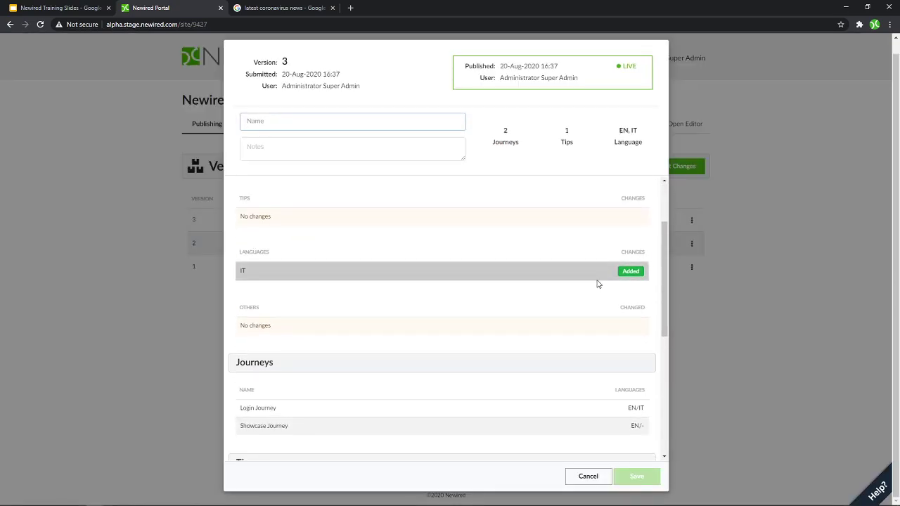
left_click(589, 477)
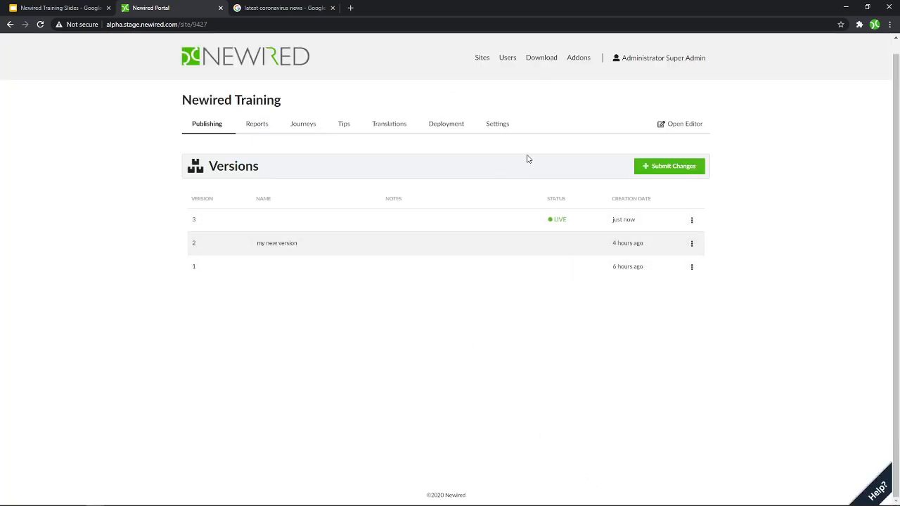
left_click(503, 129)
right_click(258, 246)
left_click(249, 248)
triple_click(248, 248)
right_click(248, 248)
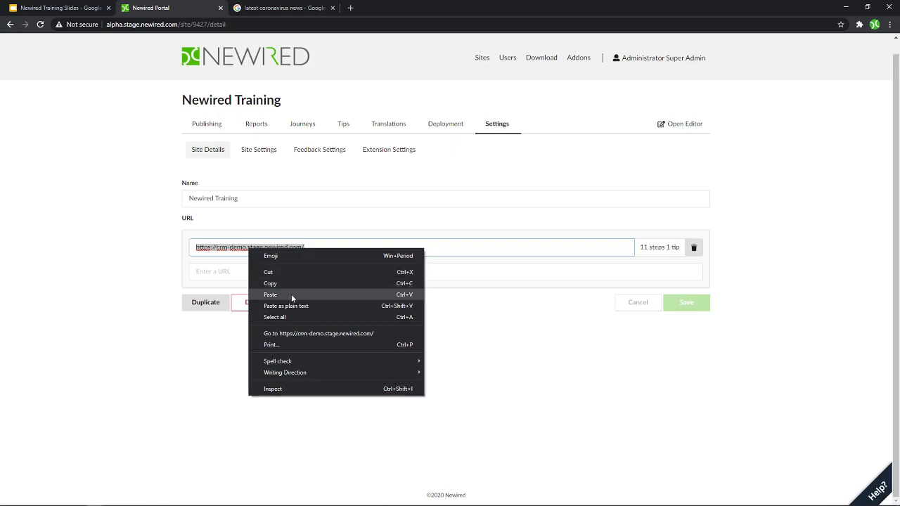
left_click(304, 333)
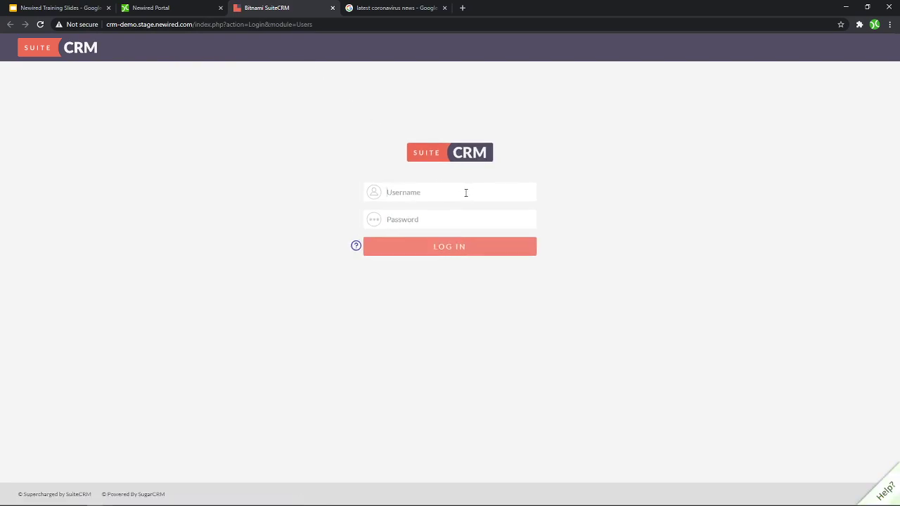
- Set the help language to IT italiano in the help widget on the SuiteCRM login page
left_click(888, 491)
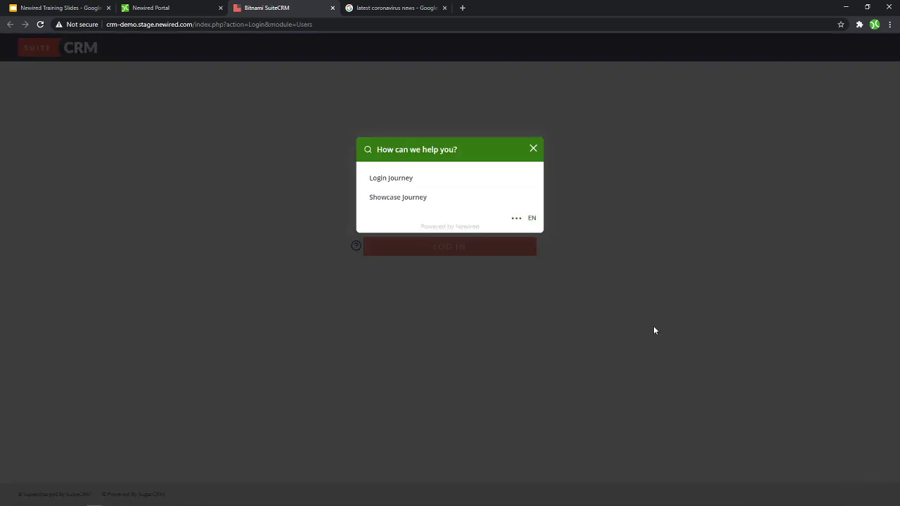
left_click(533, 220)
left_click(427, 211)
left_click(406, 225)
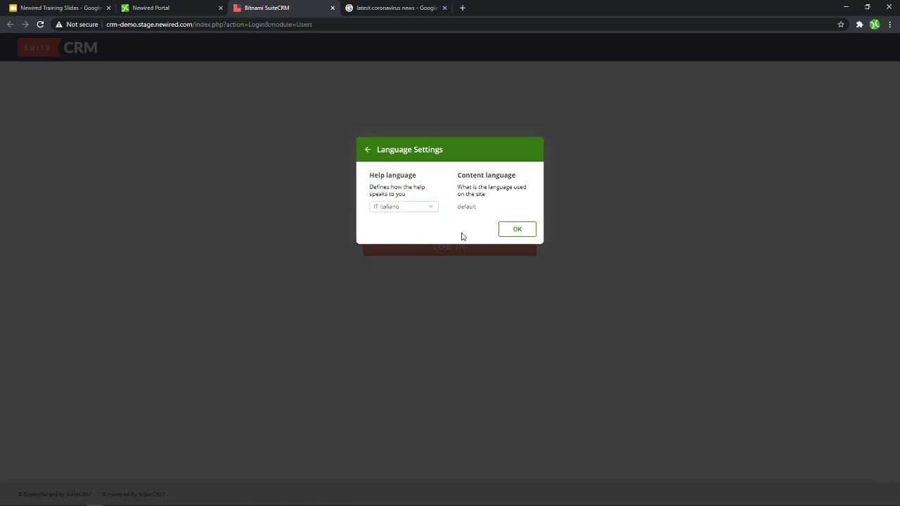
left_click(521, 231)
- Run the translated Login Journey through to its password step, entering demo as the username, and exit the journey
left_click(401, 181)
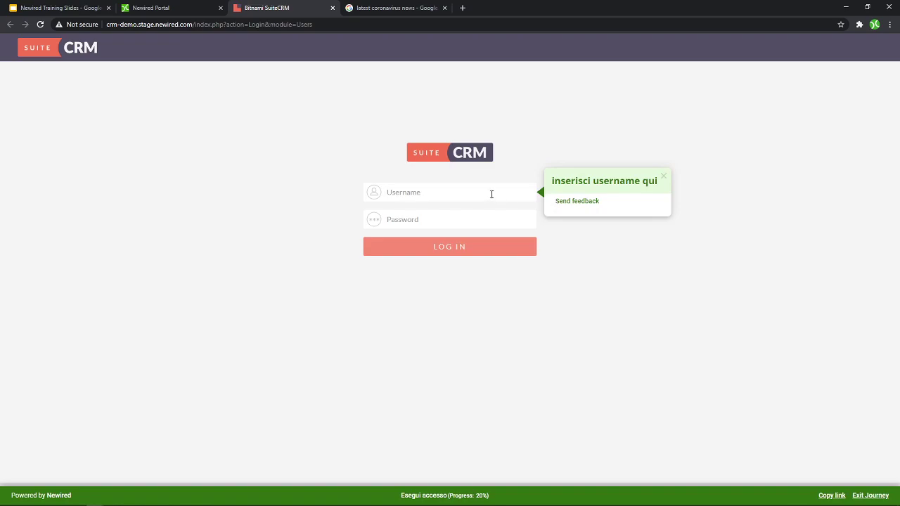
type("demo")
left_click(444, 220)
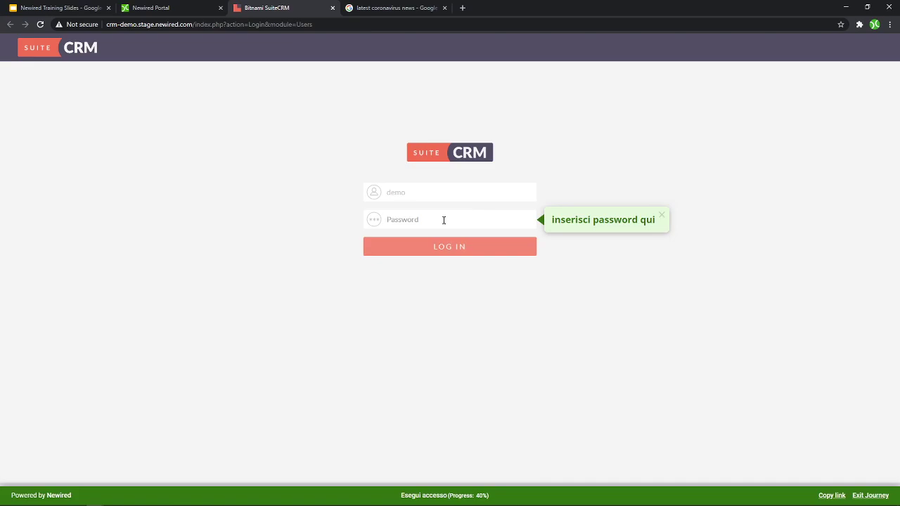
left_click(867, 496)
- Return to the Newired Portal and download the application translation file for IT italiano from the Newired Training site's translations
left_click(189, 13)
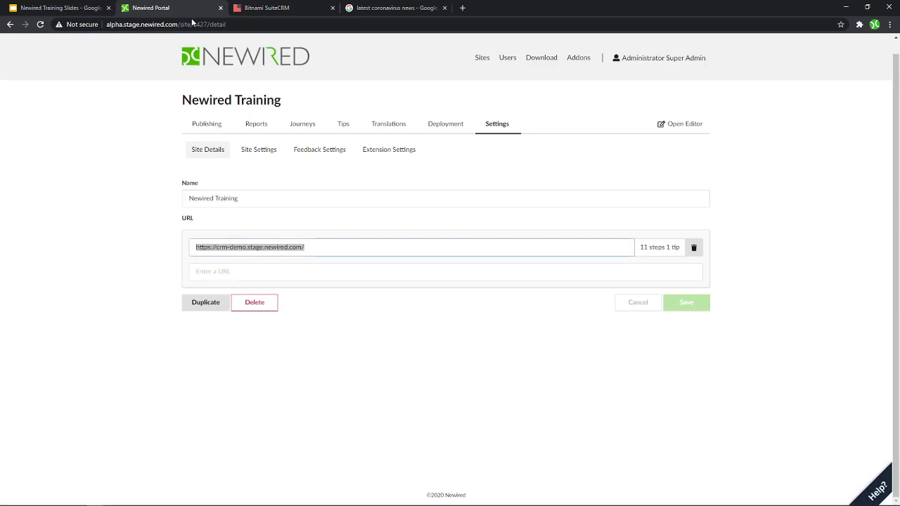
left_click(386, 127)
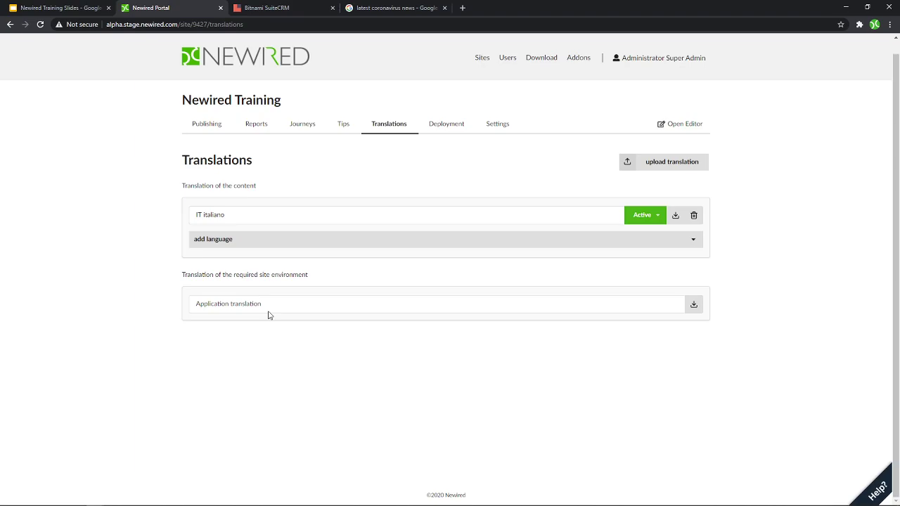
mouse_move(732, 502)
left_click(693, 304)
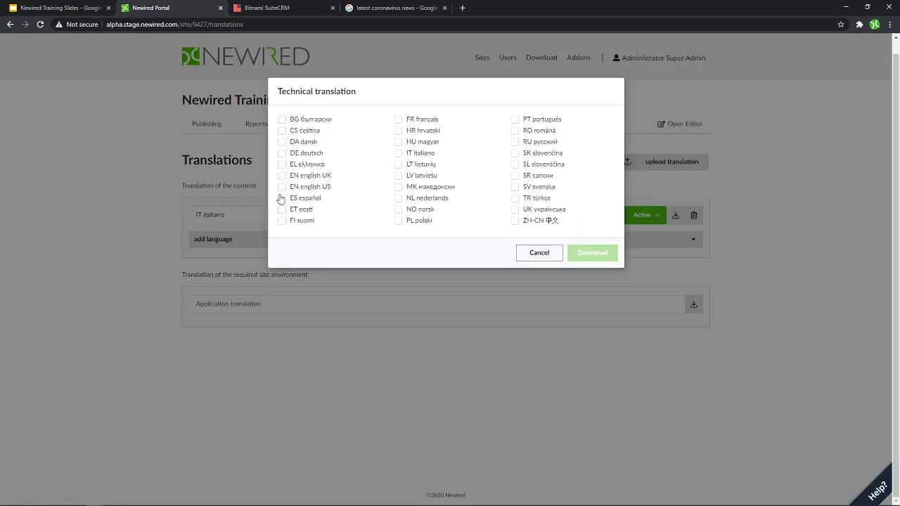
left_click(399, 155)
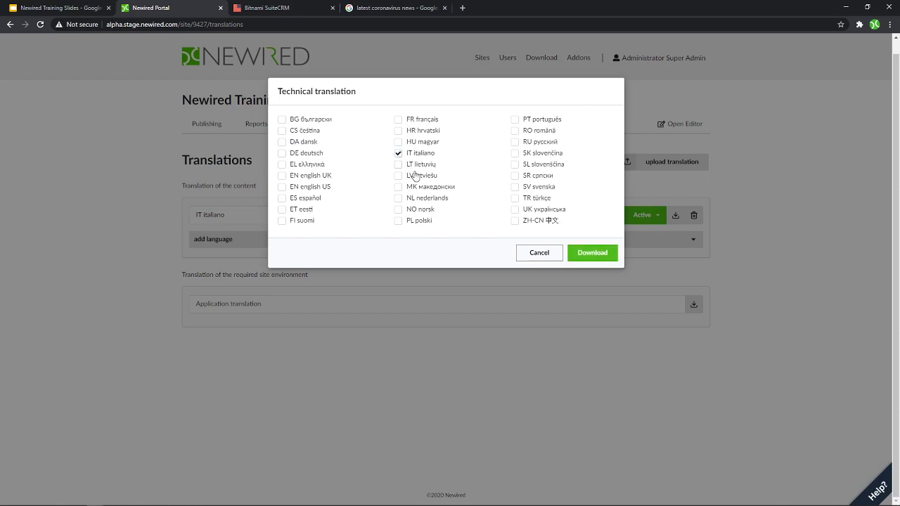
left_click(596, 254)
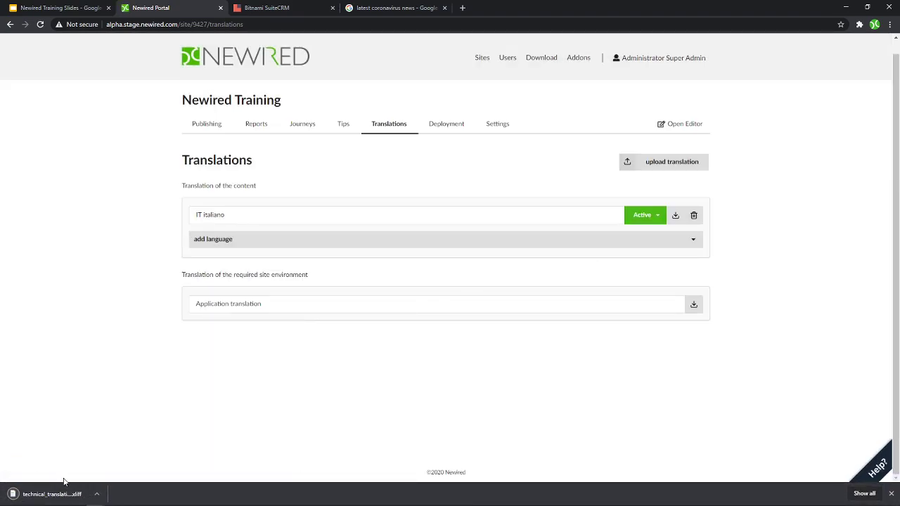